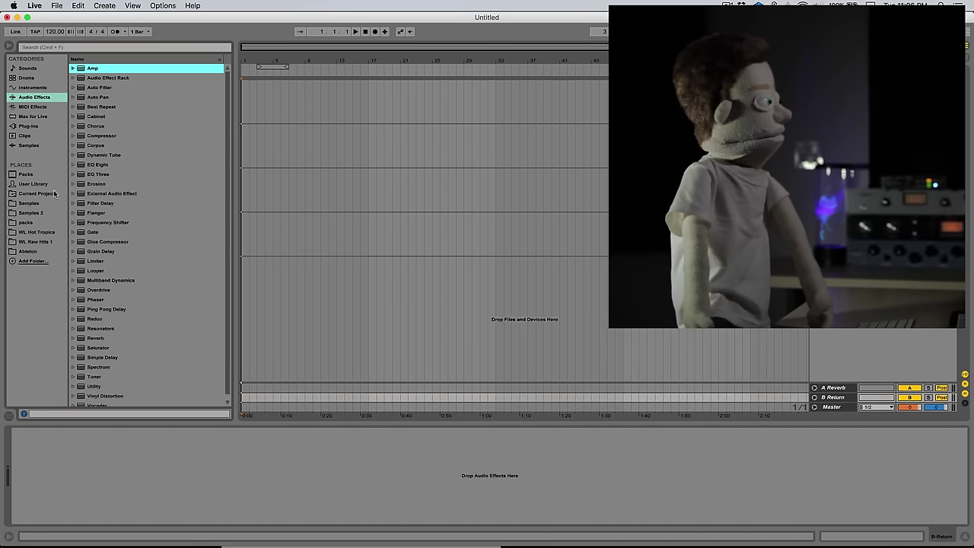
Load the OTT preset, then OTT VOCAL after it, from Multiband Dynamics onto return track B
click(73, 281)
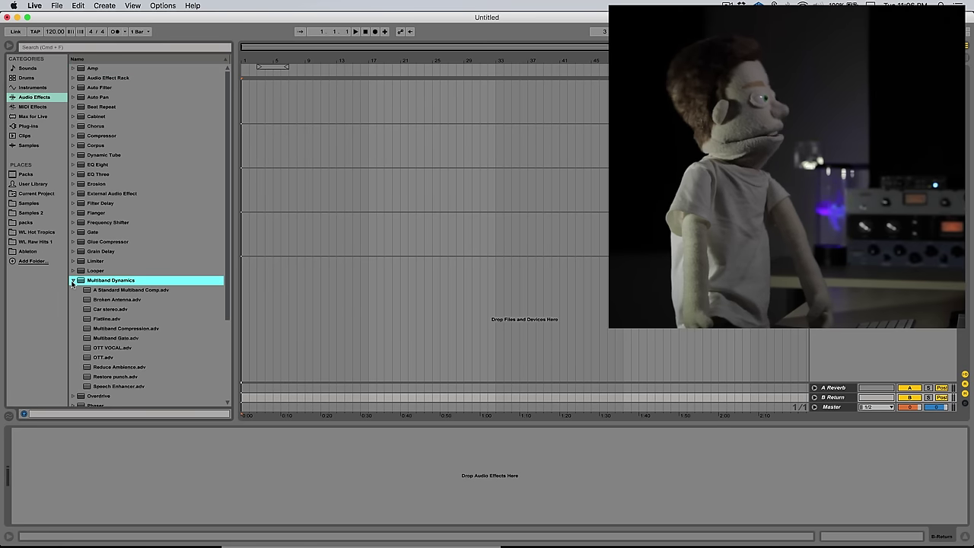
double_click(117, 357)
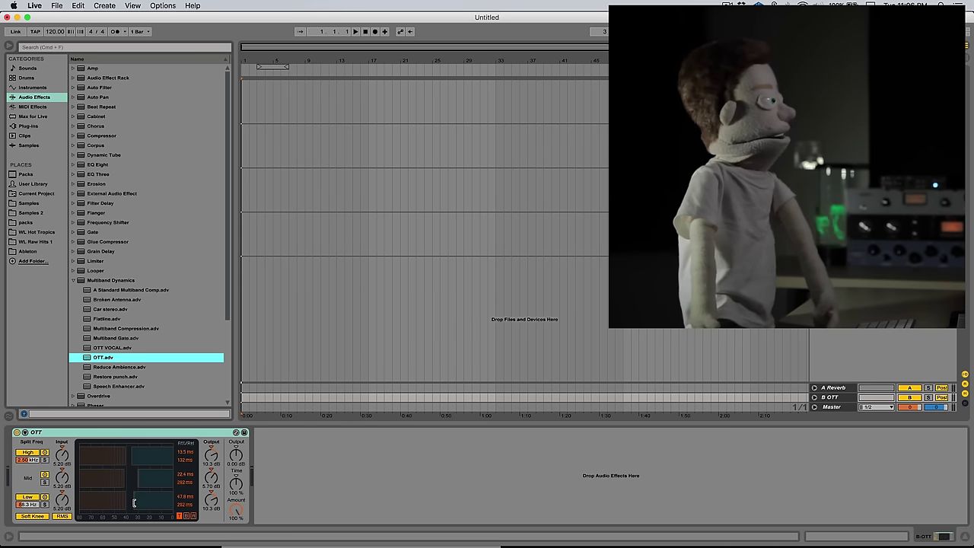
click(105, 348)
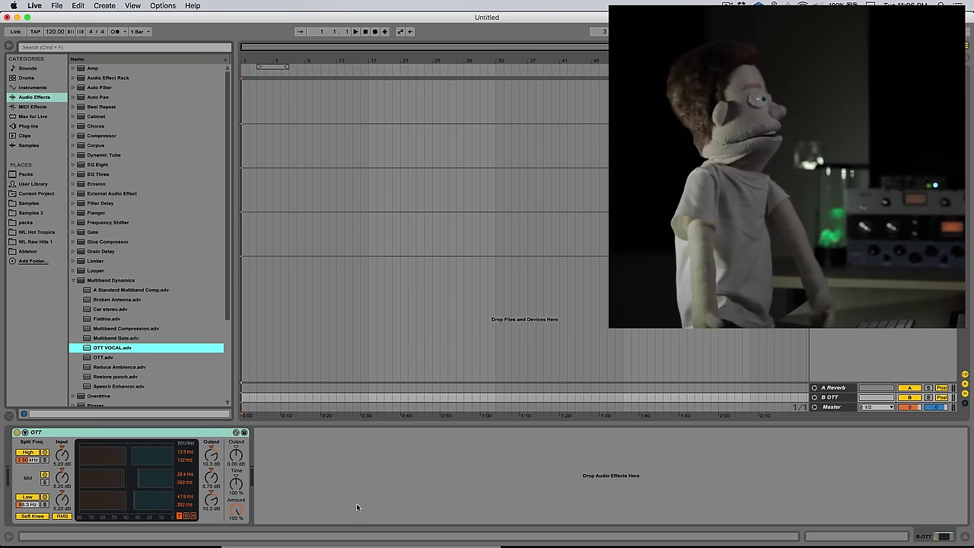
double_click(87, 348)
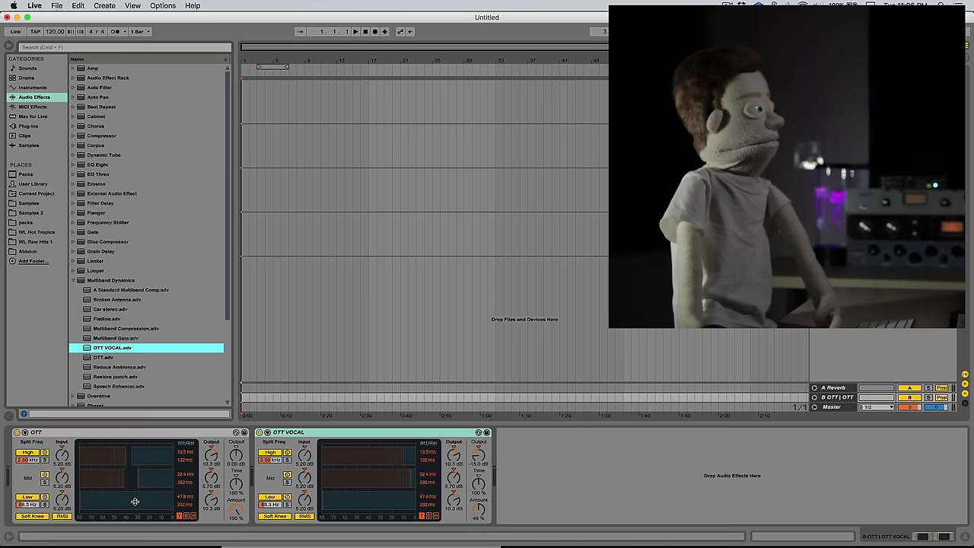
drag(121, 480, 165, 480)
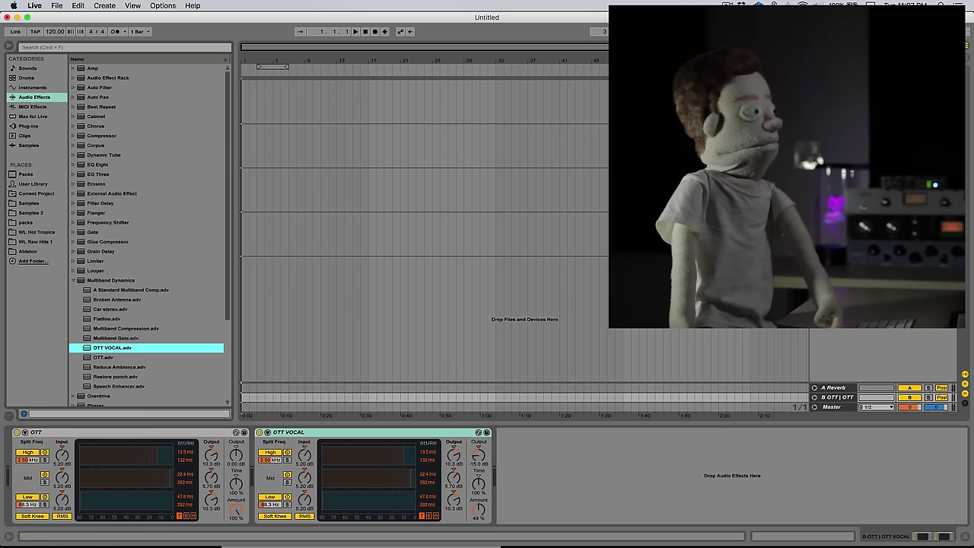
Give OTT a -15 dB output and 20% amount, then delete the OTT VOCAL device
click(239, 455)
text(-15)
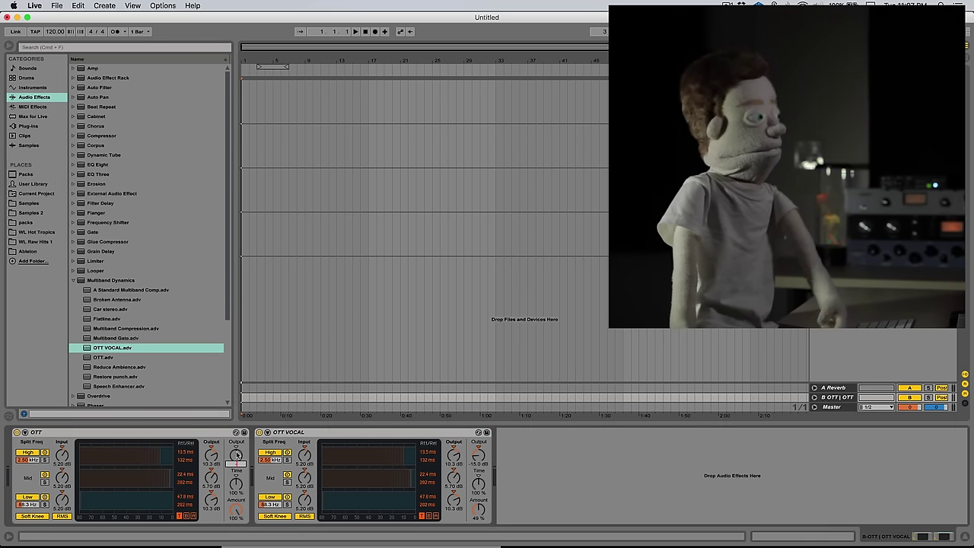
key(Return)
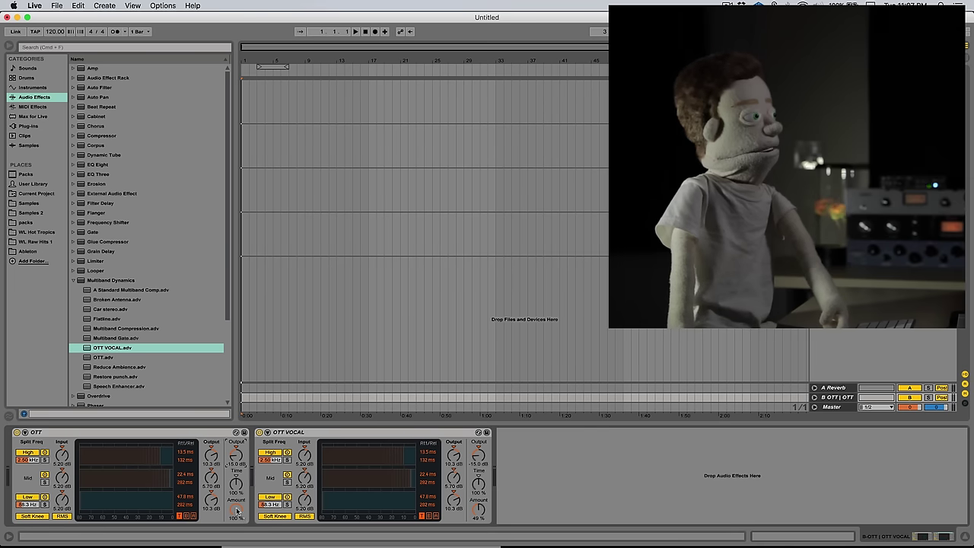
mouse_move(236, 508)
mouse_down()
mouse_move(236, 536)
mouse_move(237, 526)
mouse_up()
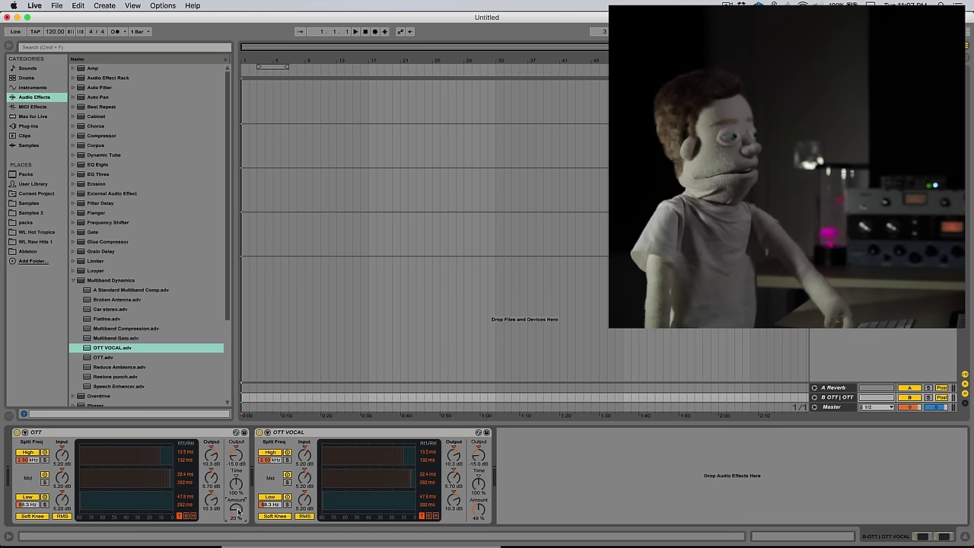
click(311, 432)
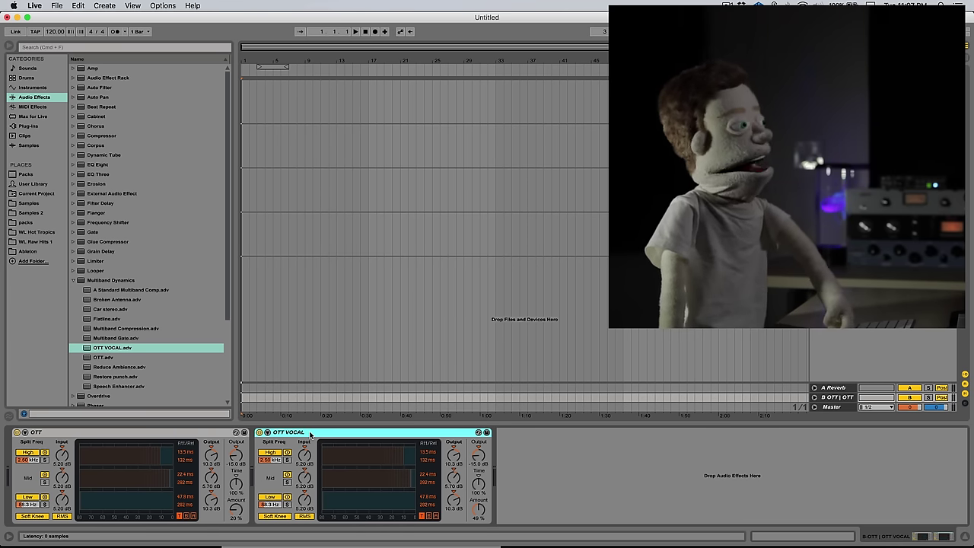
key(Delete)
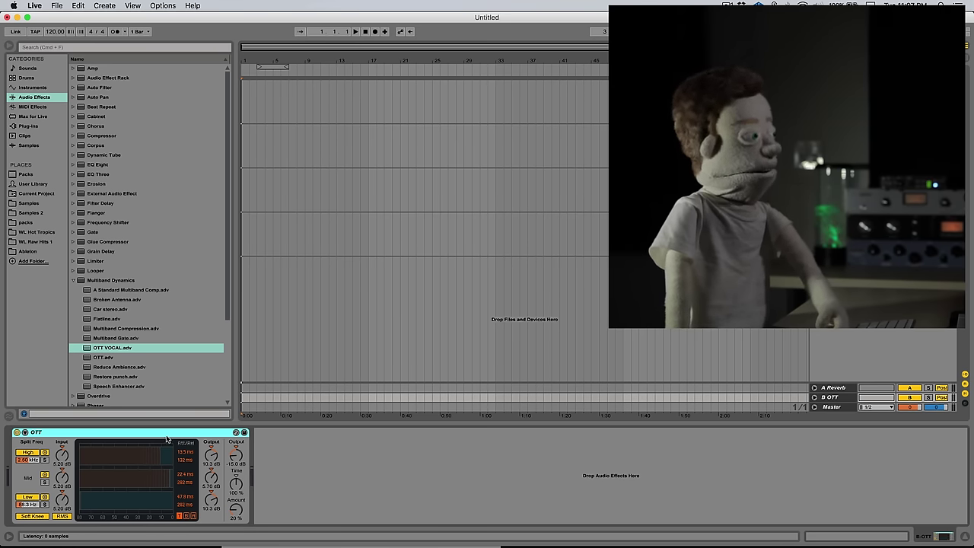
Collapse Multiband Dynamics and add a Compressor after OTT
click(74, 280)
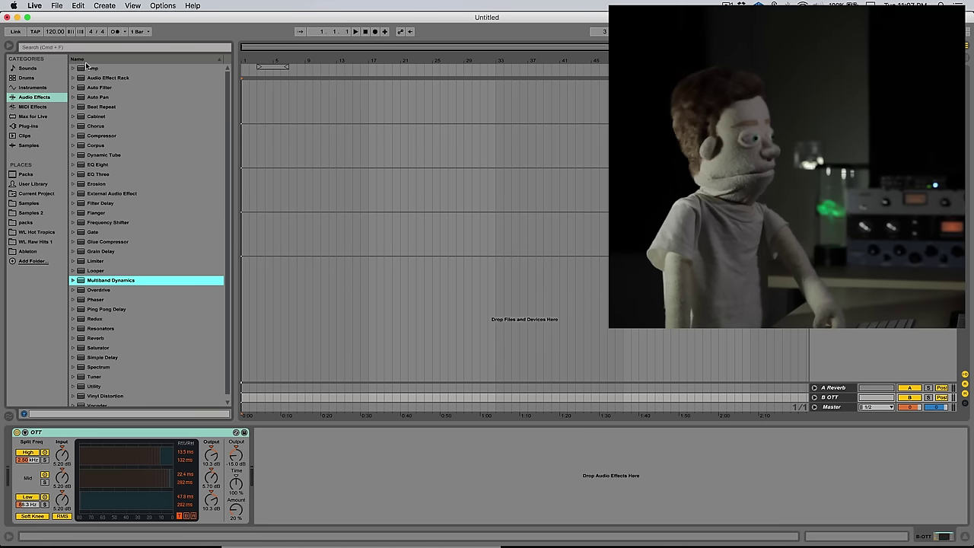
click(106, 136)
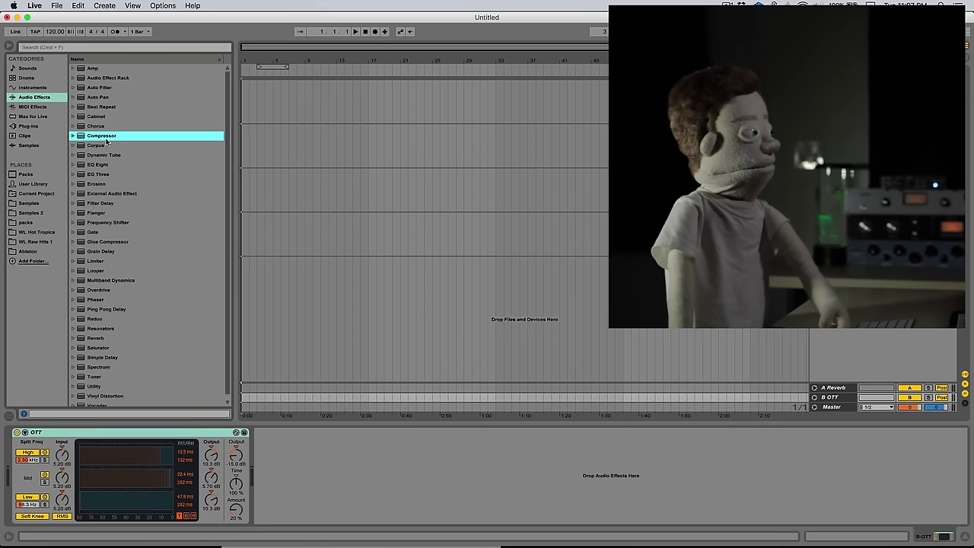
double_click(102, 136)
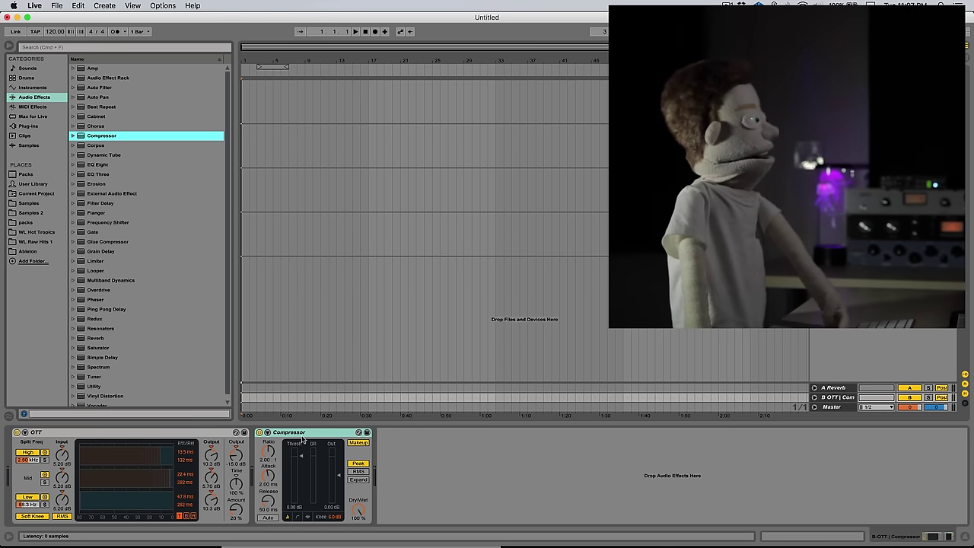
Expand the Compressor's sidechain panel and keep No Input as the sidechain source
click(269, 432)
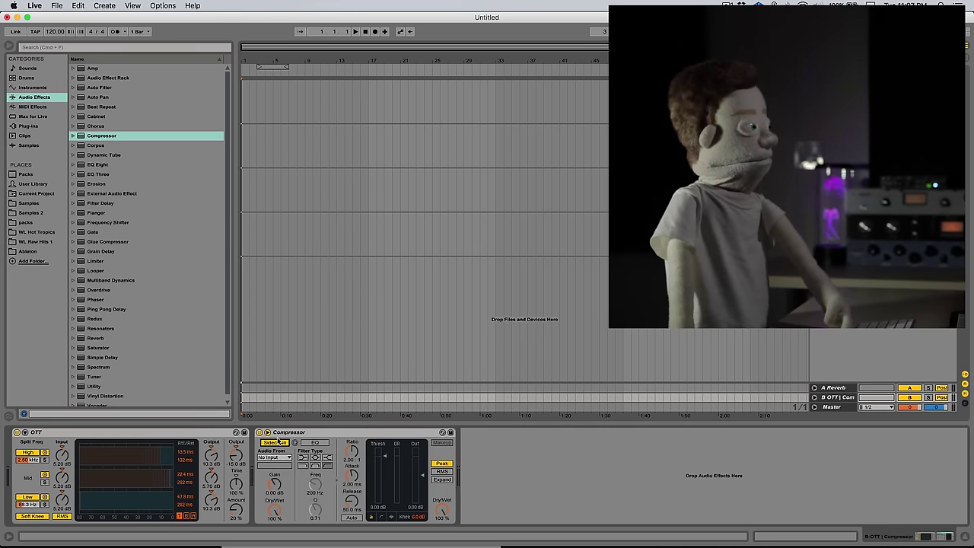
click(268, 432)
click(267, 432)
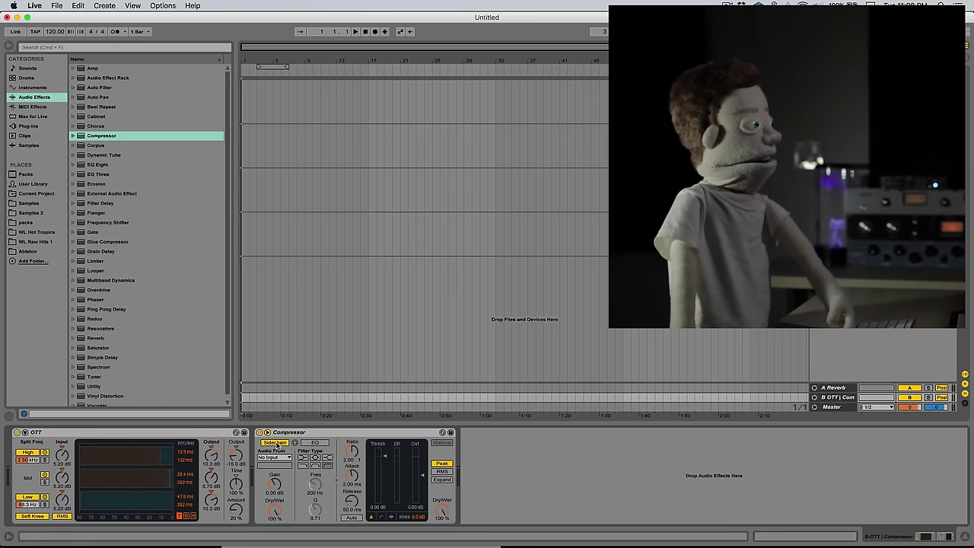
click(276, 459)
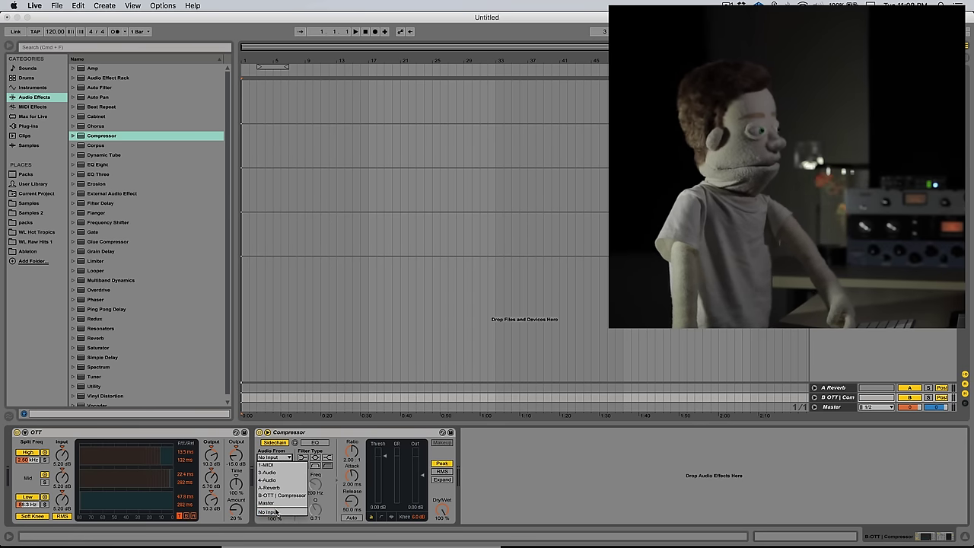
click(288, 455)
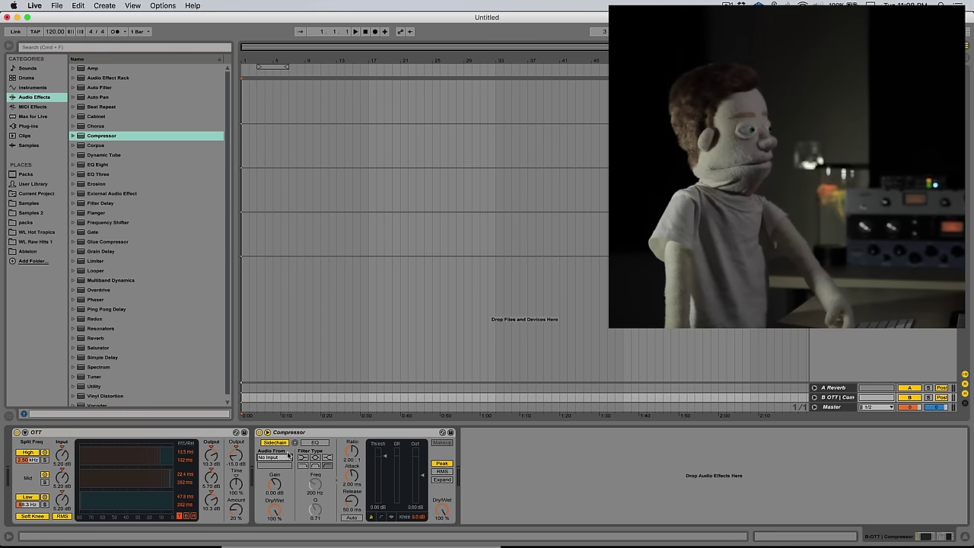
Enable the Compressor's sidechain EQ, change its filter type and set it to about 216 Hz
click(316, 443)
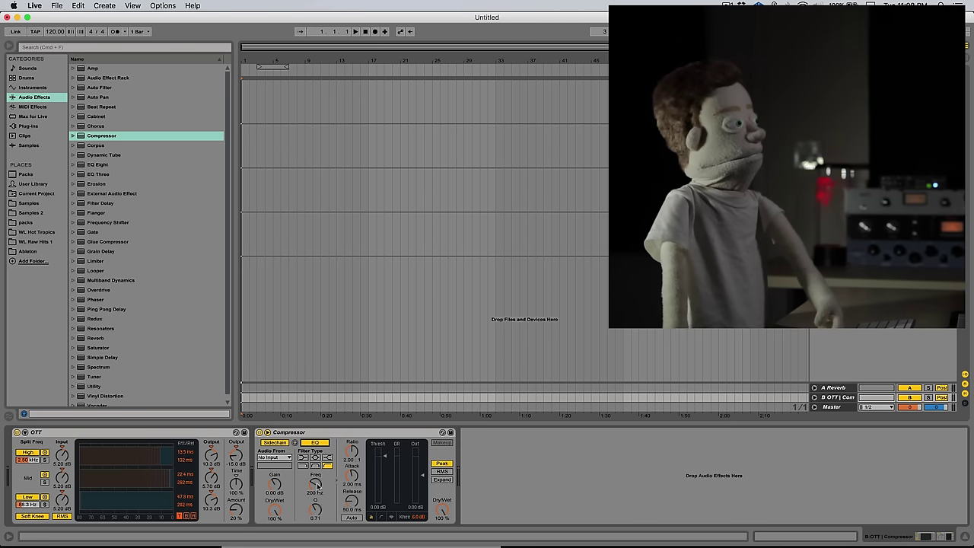
drag(318, 487, 318, 461)
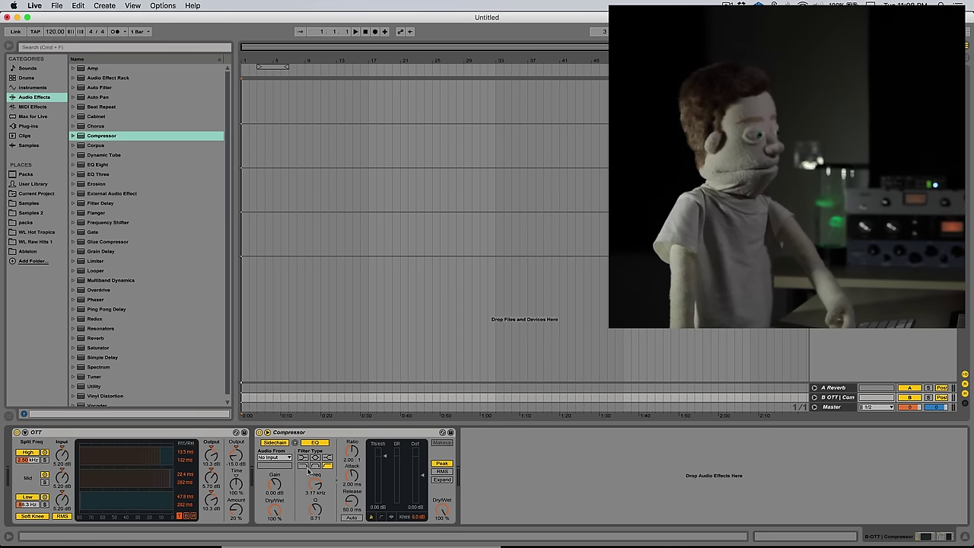
click(305, 467)
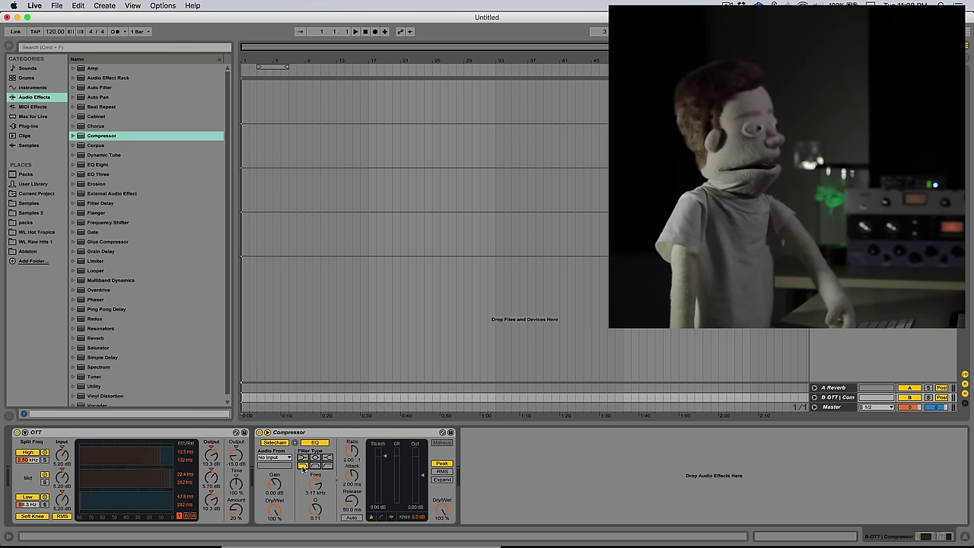
drag(323, 483, 323, 517)
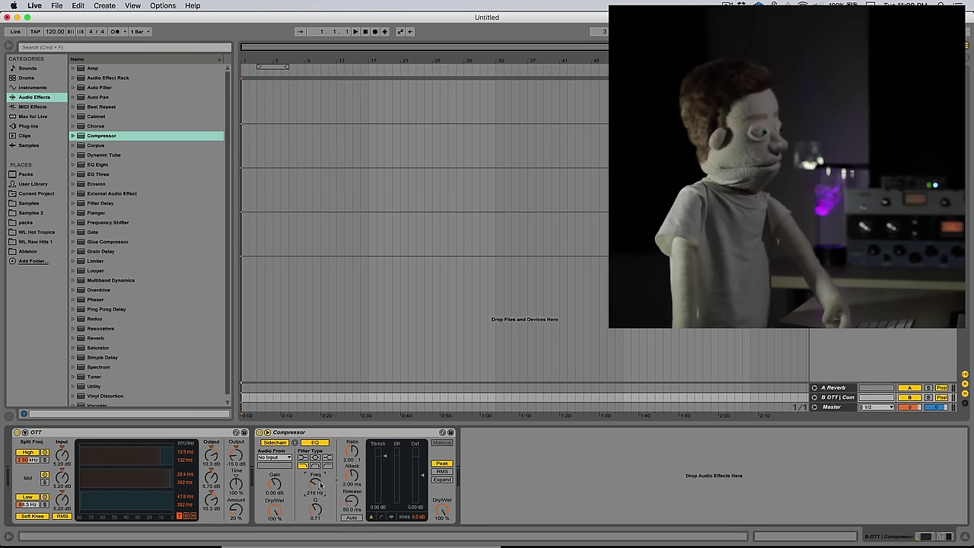
Lower the Compressor's dry/wet mix, then raise it back slightly
drag(443, 508, 442, 525)
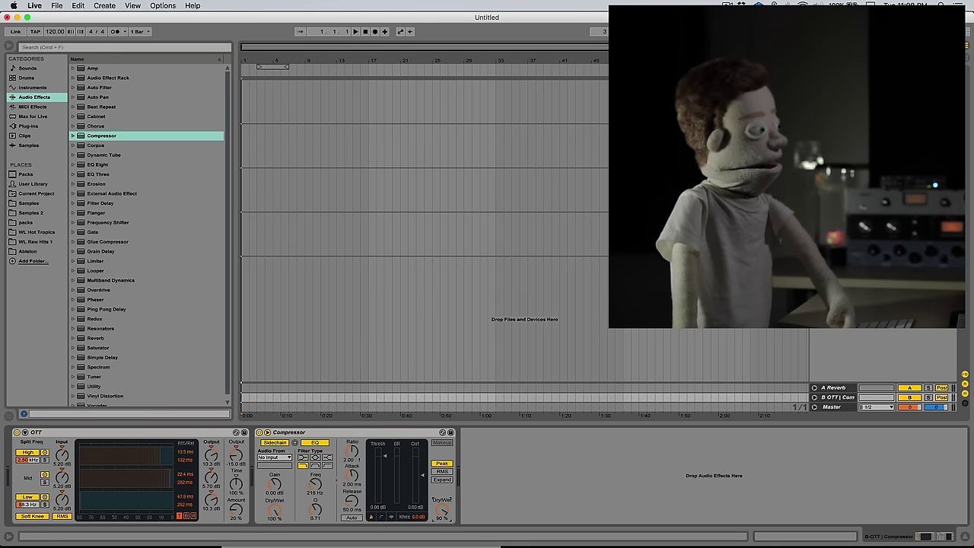
drag(442, 525, 443, 542)
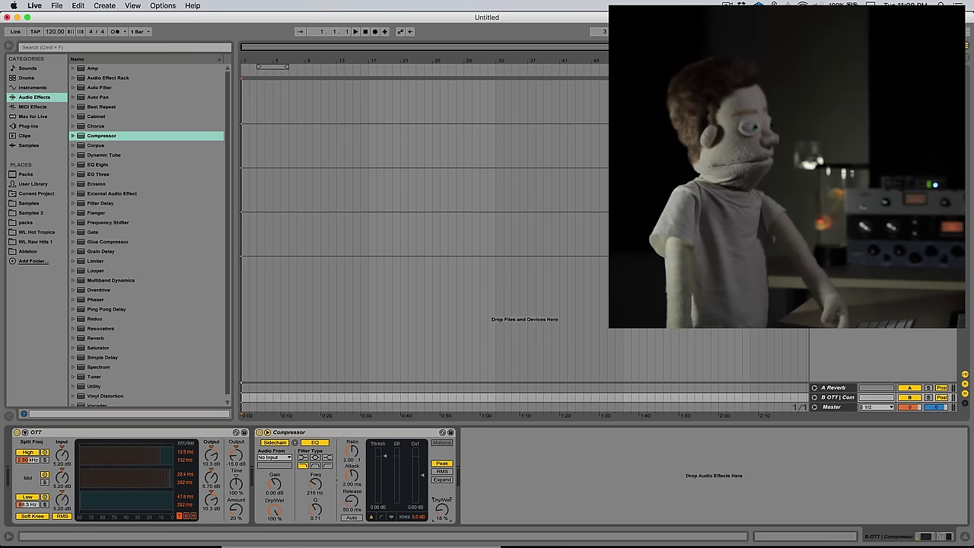
drag(442, 510, 442, 501)
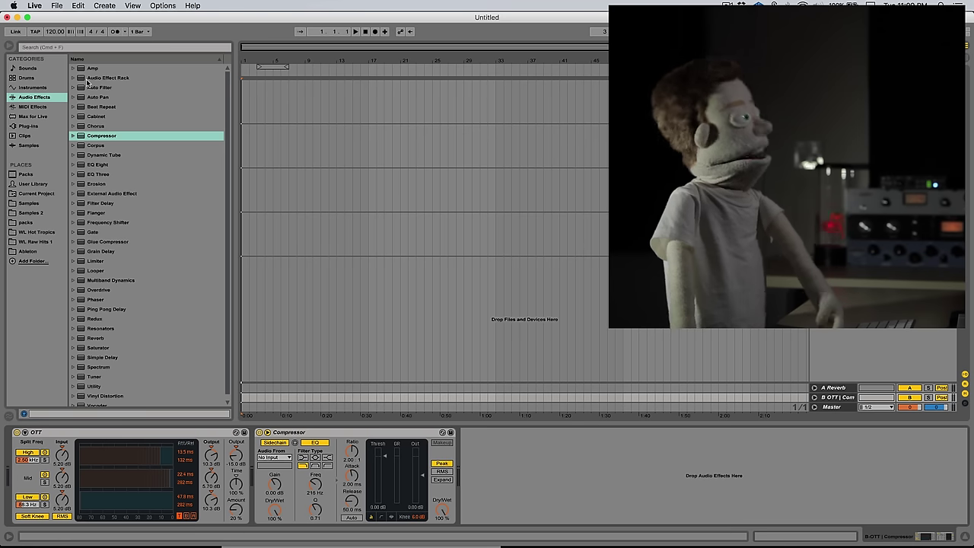
Select OTT and the Compressor together and group them with Cmd+G into an Audio Effect Rack
double_click(82, 80)
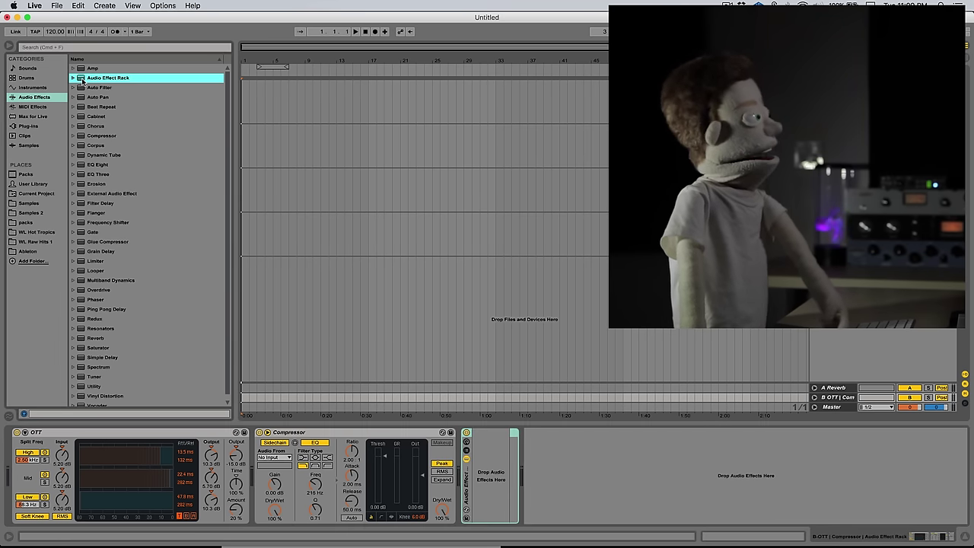
click(73, 78)
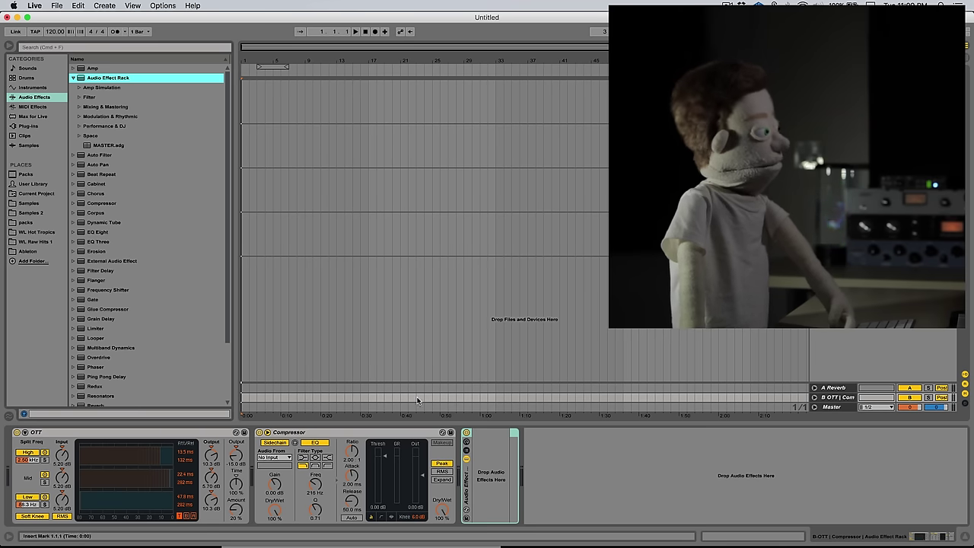
click(156, 436)
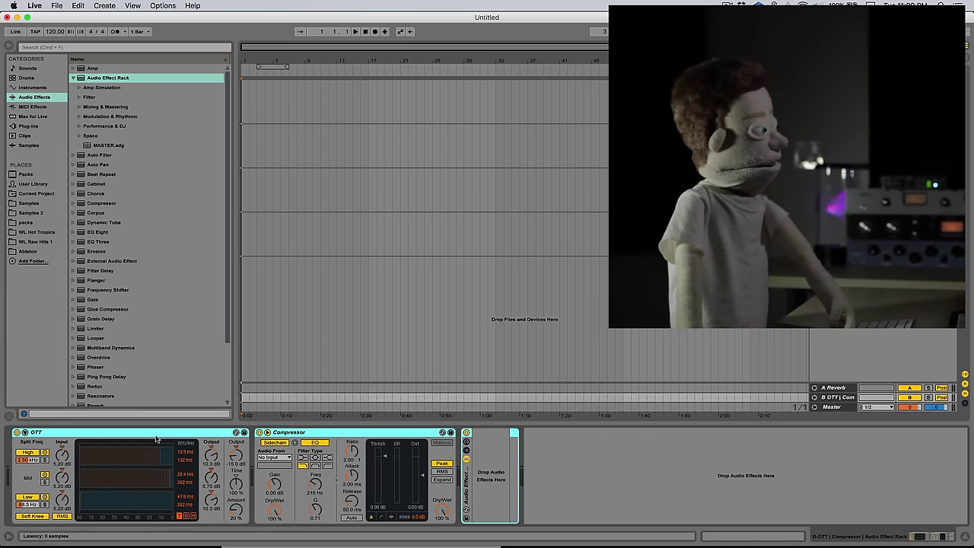
key(super+g)
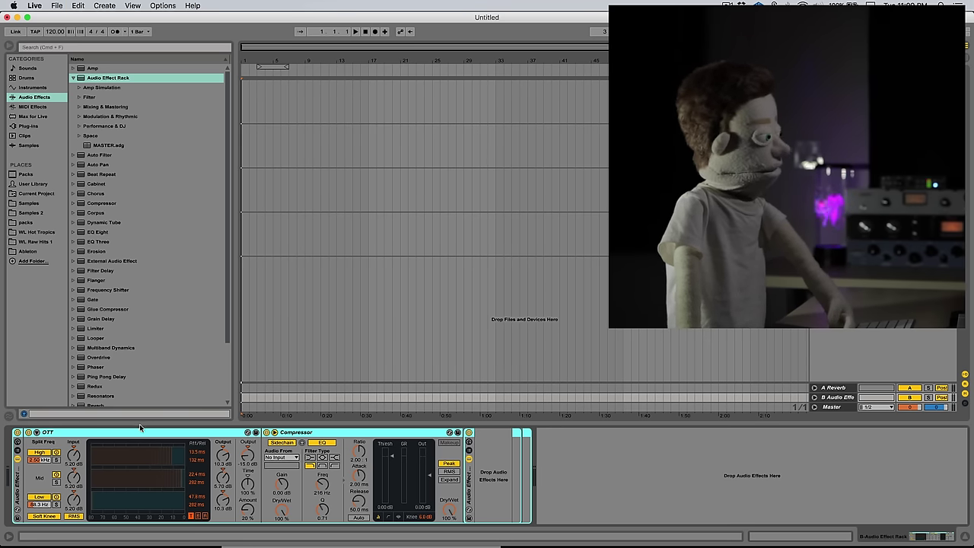
Add EQ Eight after the rack, then browse WL Hot Tropics to Organic Loops at 105 BPM
click(17, 520)
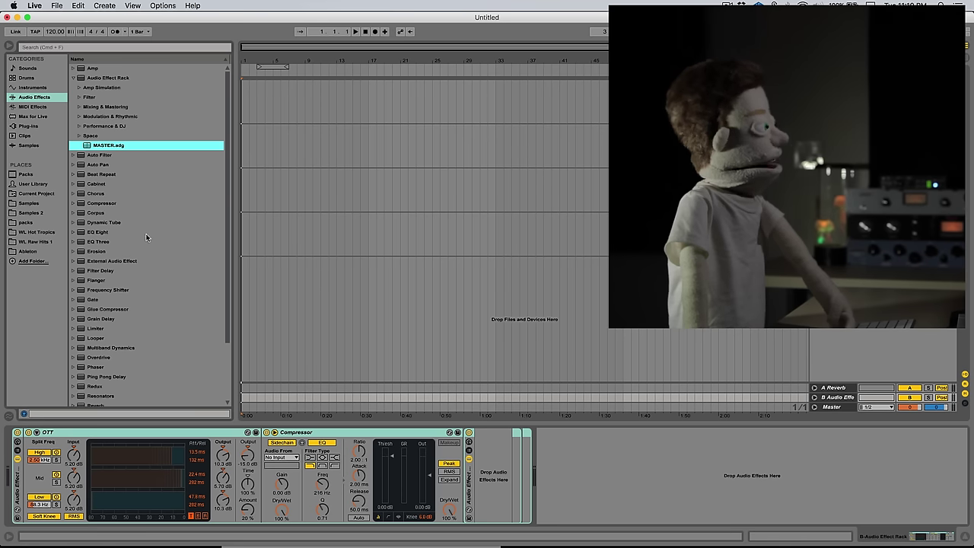
double_click(103, 232)
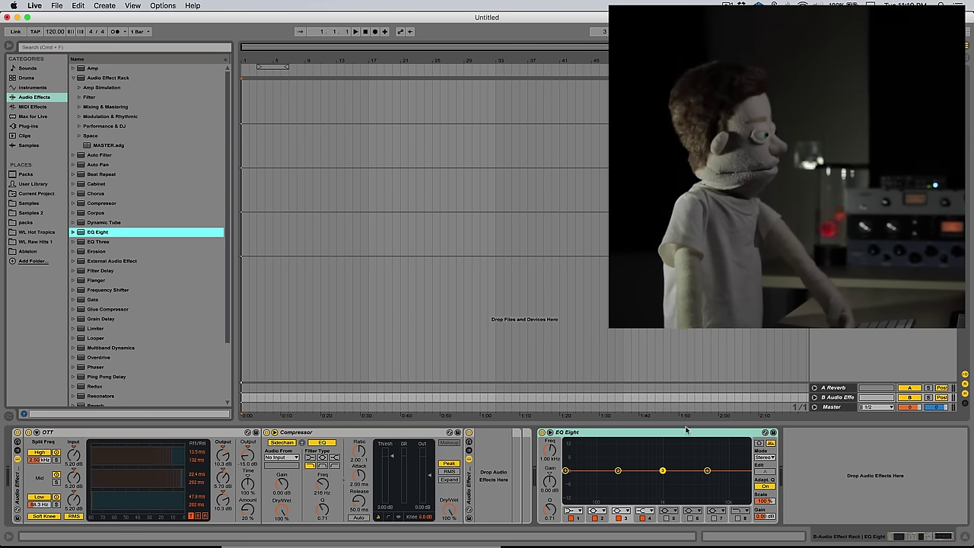
click(38, 232)
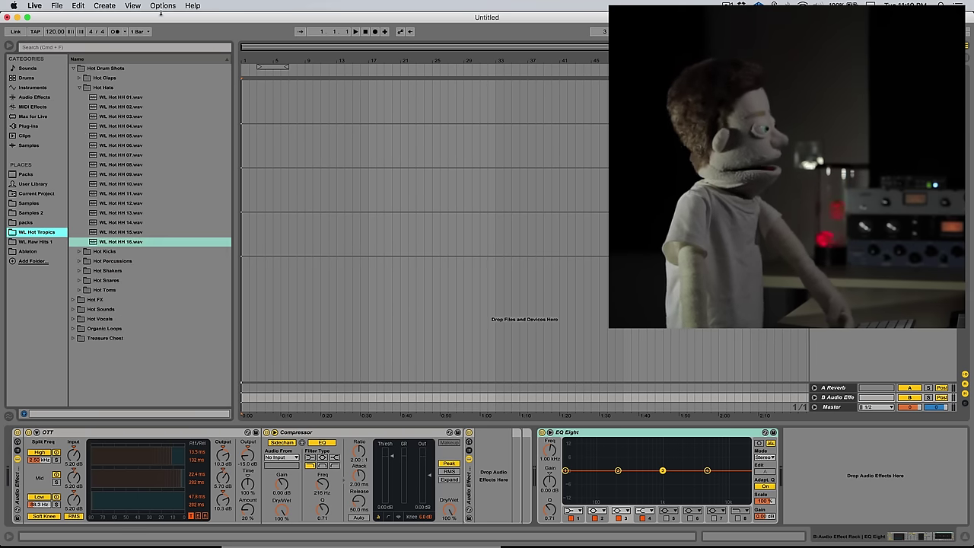
click(81, 330)
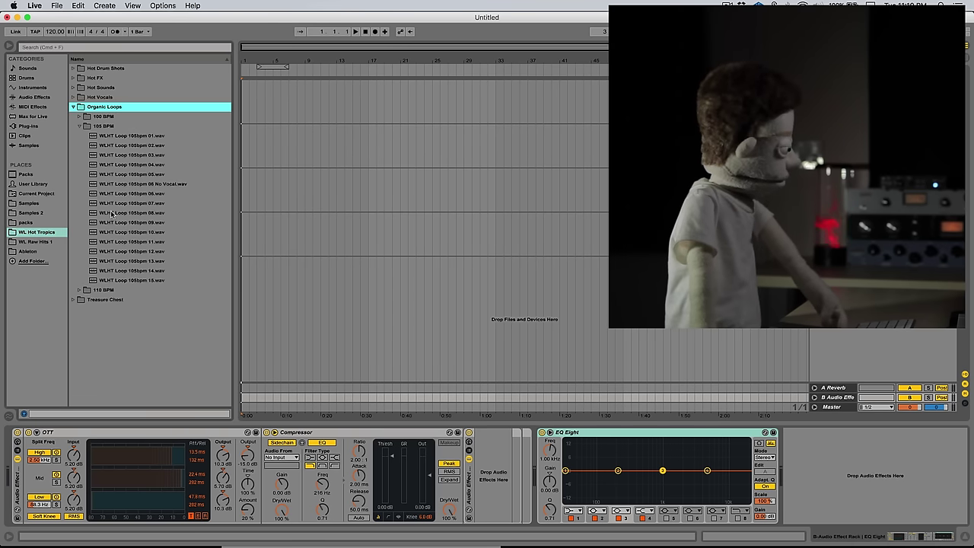
Place WLHT Loop 105bpm 08.wav on a new track and put EQ Eight on that track
click(148, 214)
drag(148, 217, 248, 236)
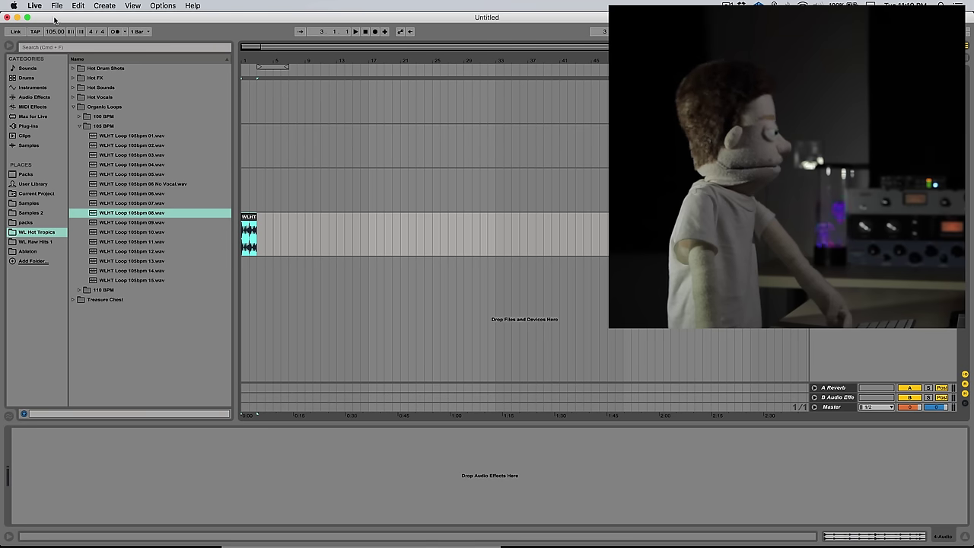
click(19, 97)
drag(121, 233, 270, 220)
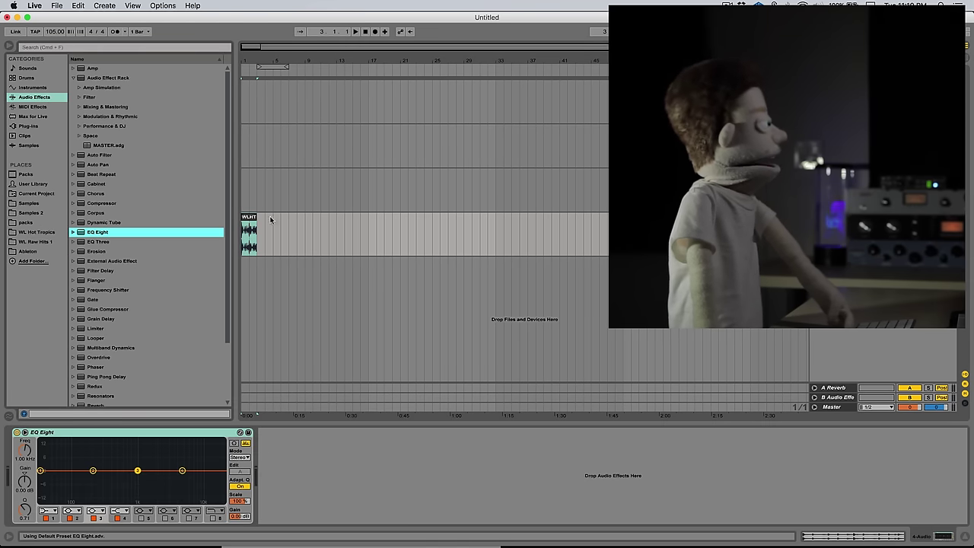
Play the loop while making EQ Eight band 1 a steep low cut and adjusting its frequency
click(249, 220)
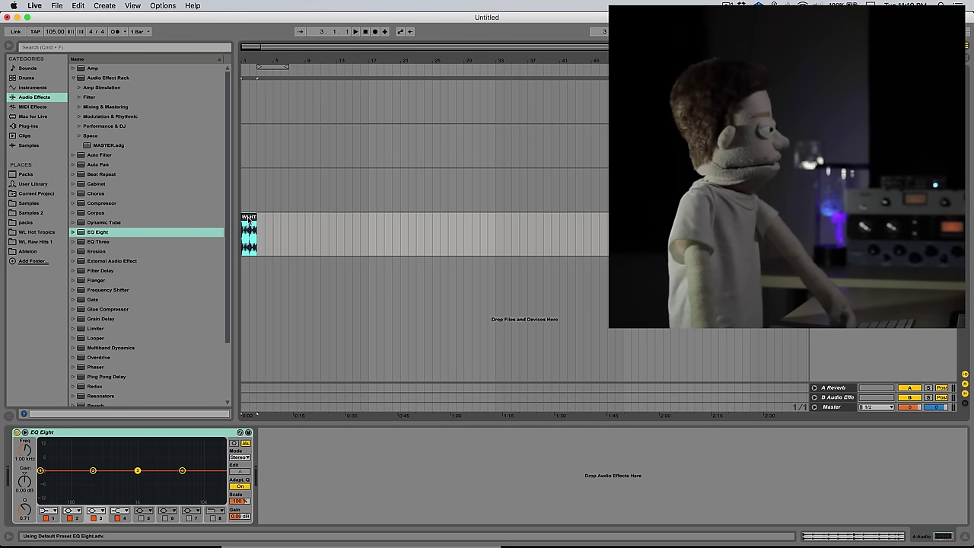
key(space)
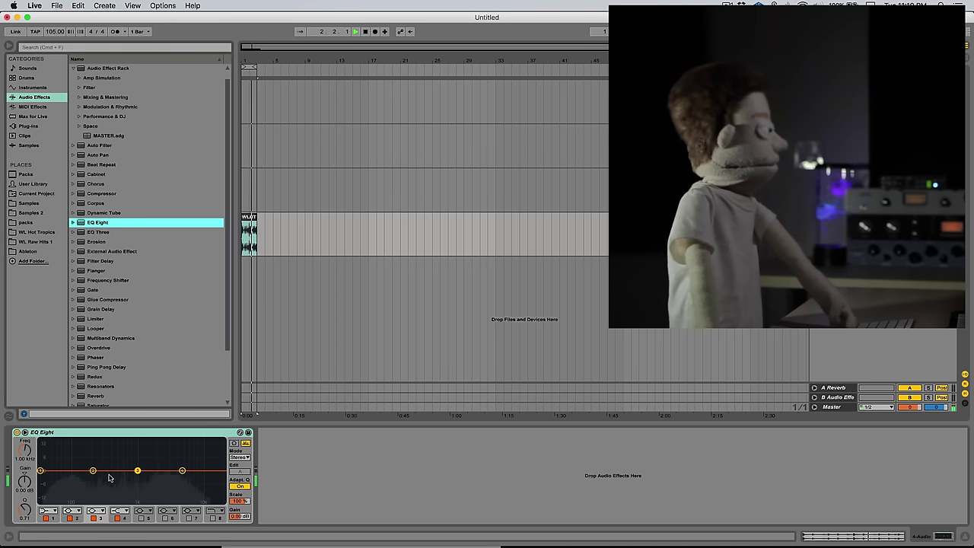
click(48, 511)
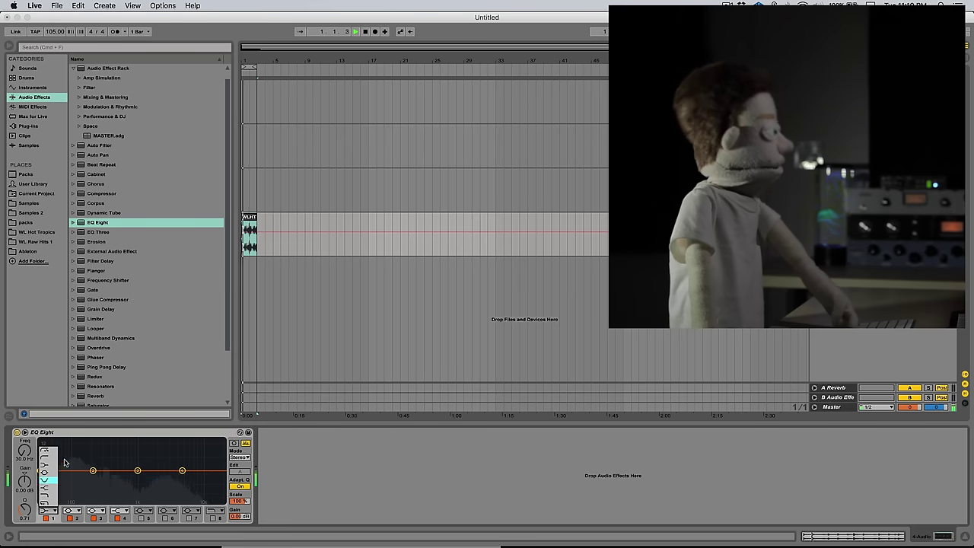
click(44, 450)
mouse_move(68, 470)
mouse_down()
mouse_move(98, 478)
mouse_move(57, 478)
mouse_up()
key(space)
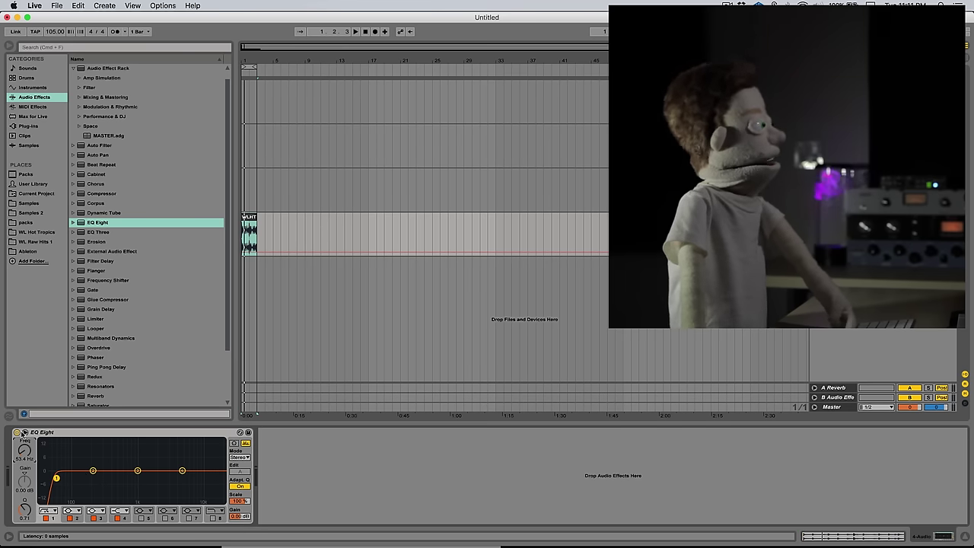
click(21, 433)
click(23, 432)
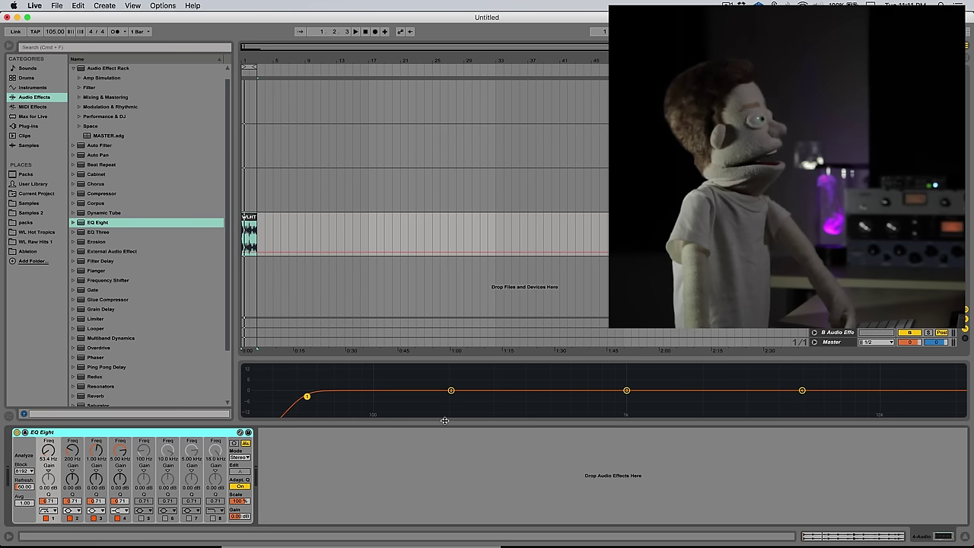
key(space)
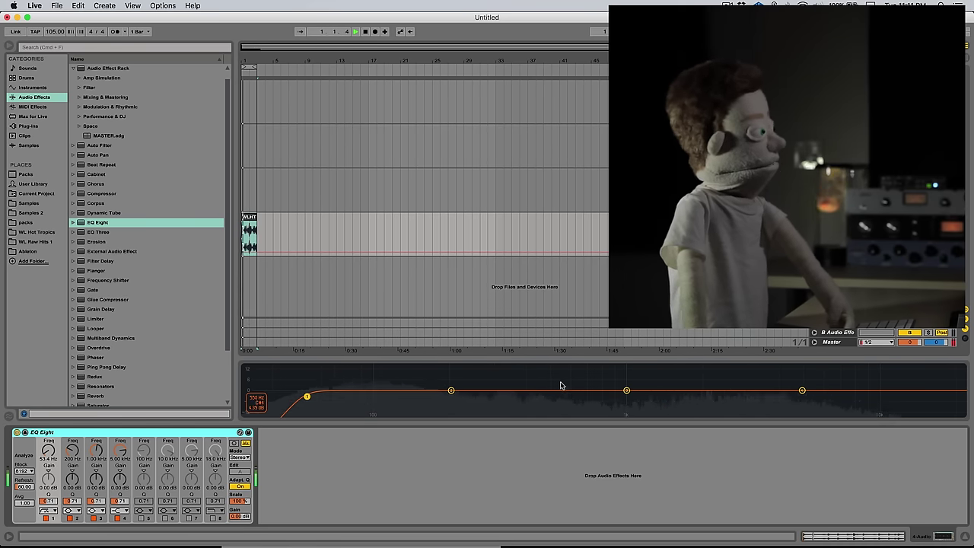
click(248, 246)
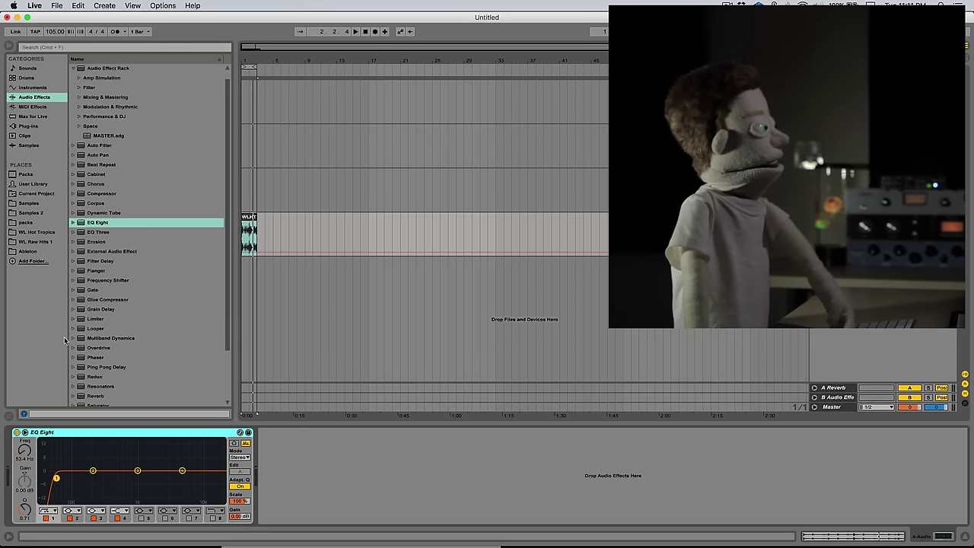
Add Ping Pong Delay, try beat divisions 4, 2 and 1, then switch to millisecond timing
click(110, 369)
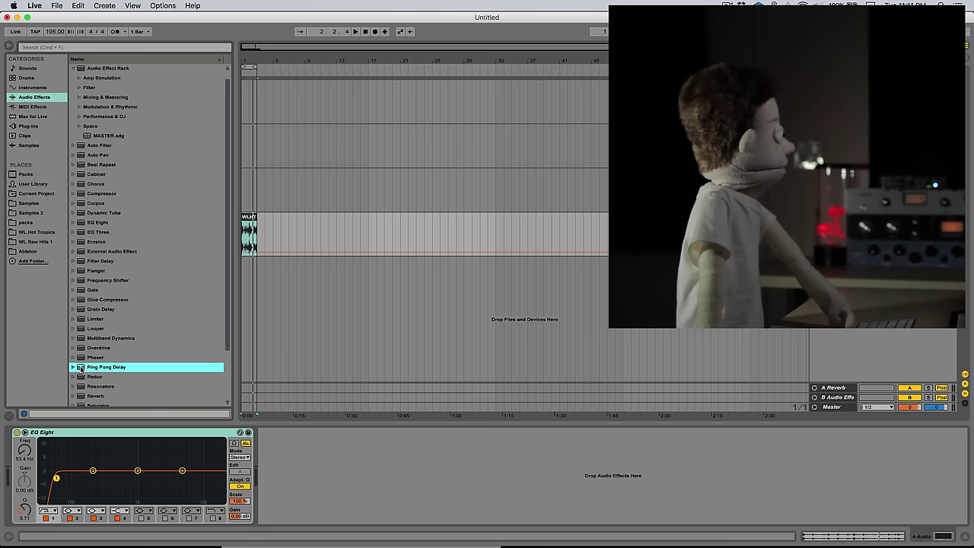
double_click(110, 369)
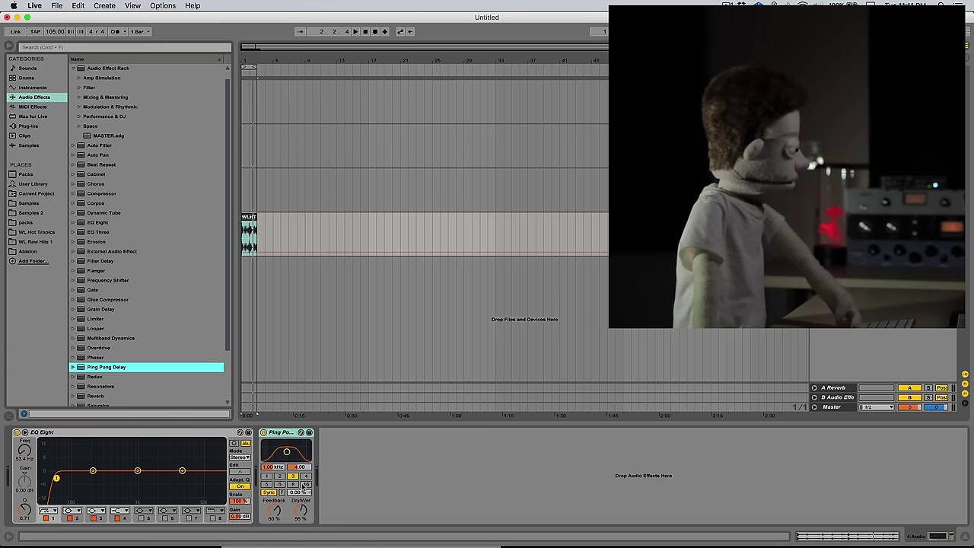
click(306, 477)
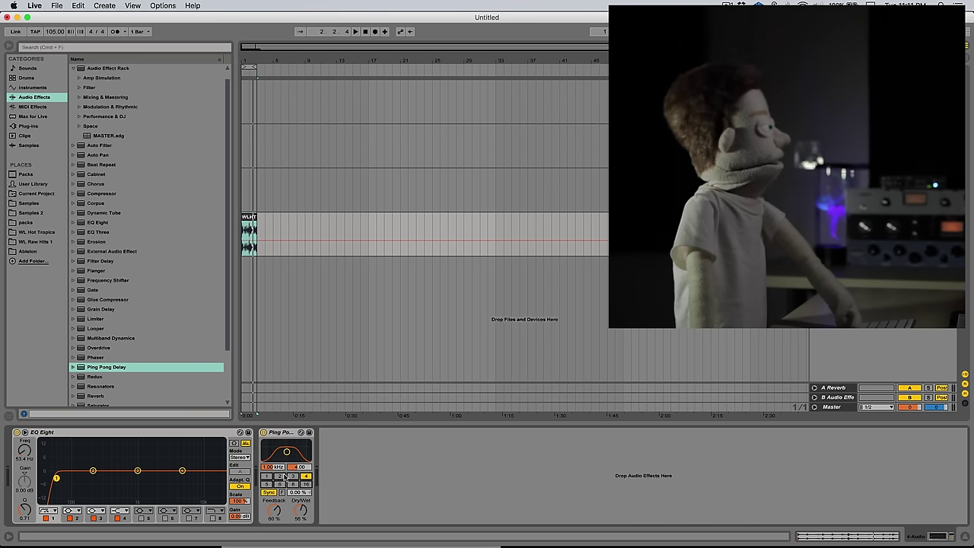
click(280, 477)
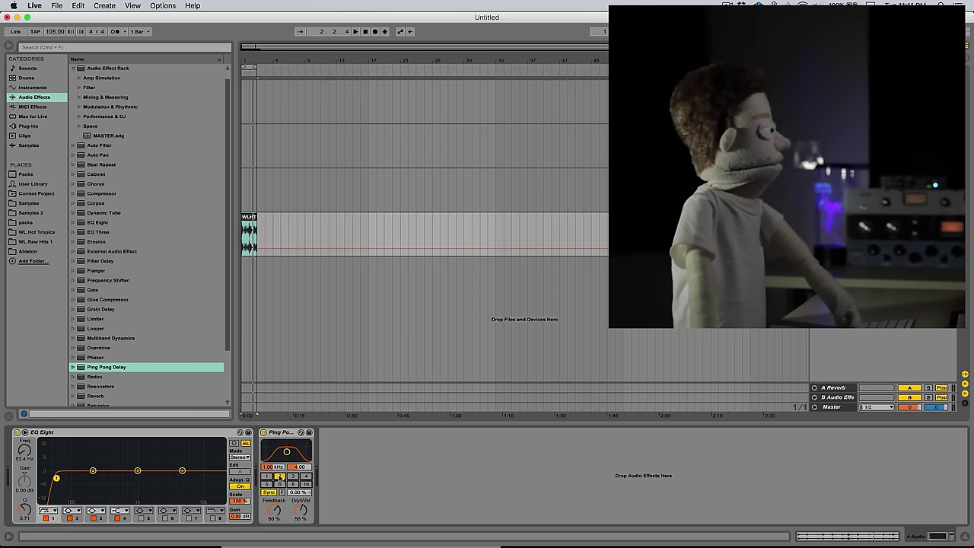
click(267, 476)
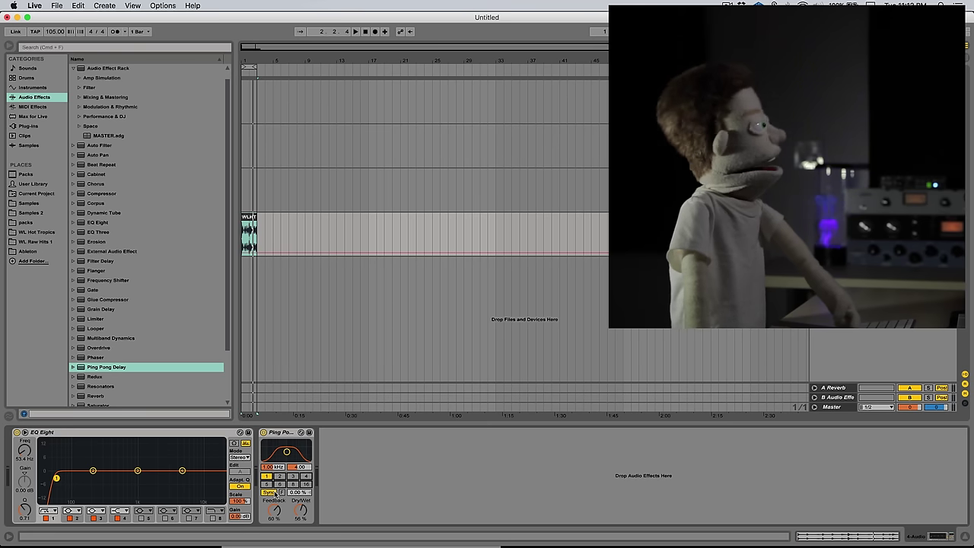
click(271, 492)
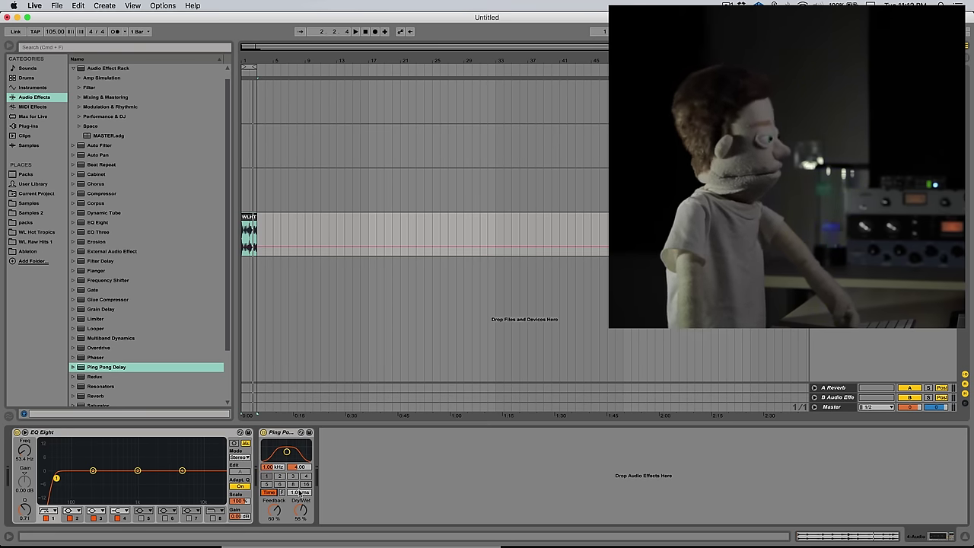
mouse_move(299, 492)
mouse_down()
mouse_move(299, 465)
mouse_move(299, 476)
mouse_up()
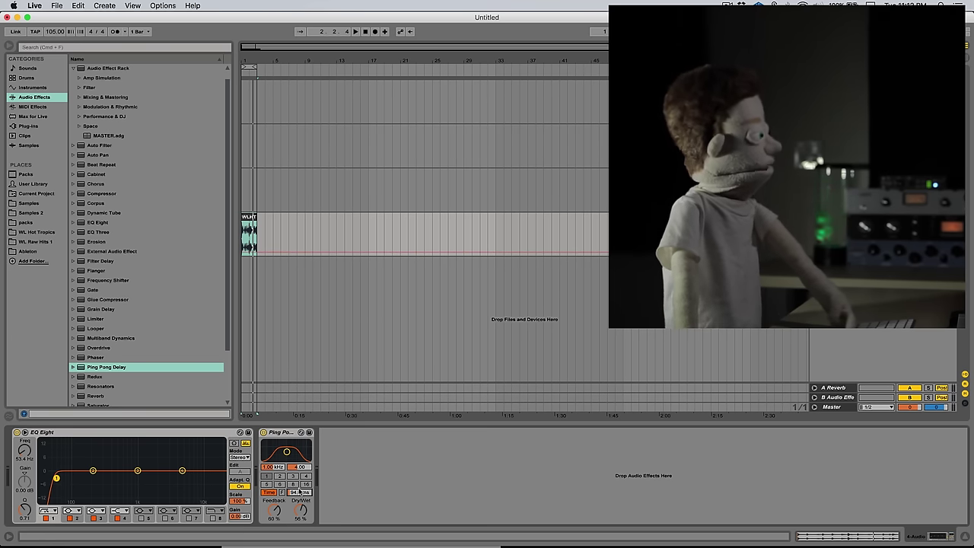
Keep Ping Pong Delay in millisecond mode, lengthen the delay to about 126 ms, Dry/Wet 20%
click(273, 492)
click(274, 493)
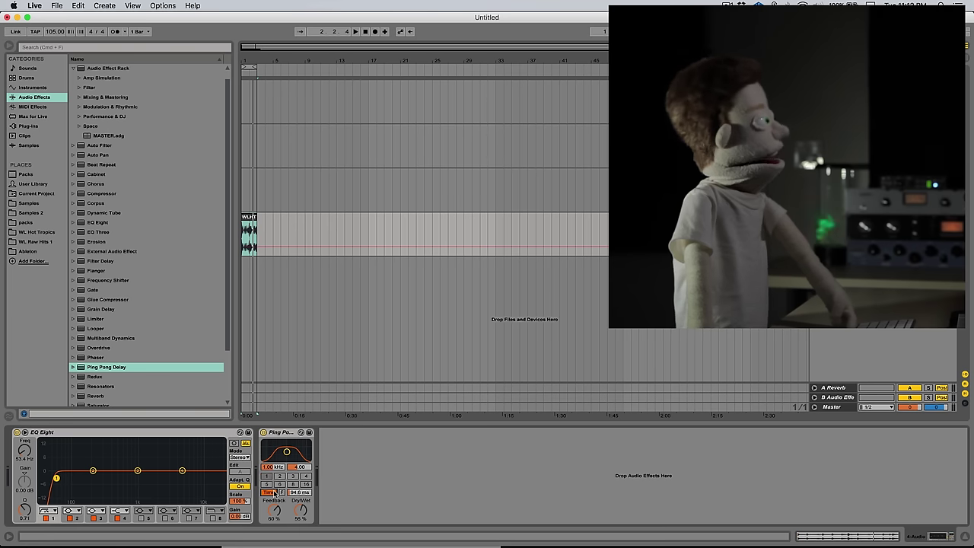
drag(299, 492, 299, 480)
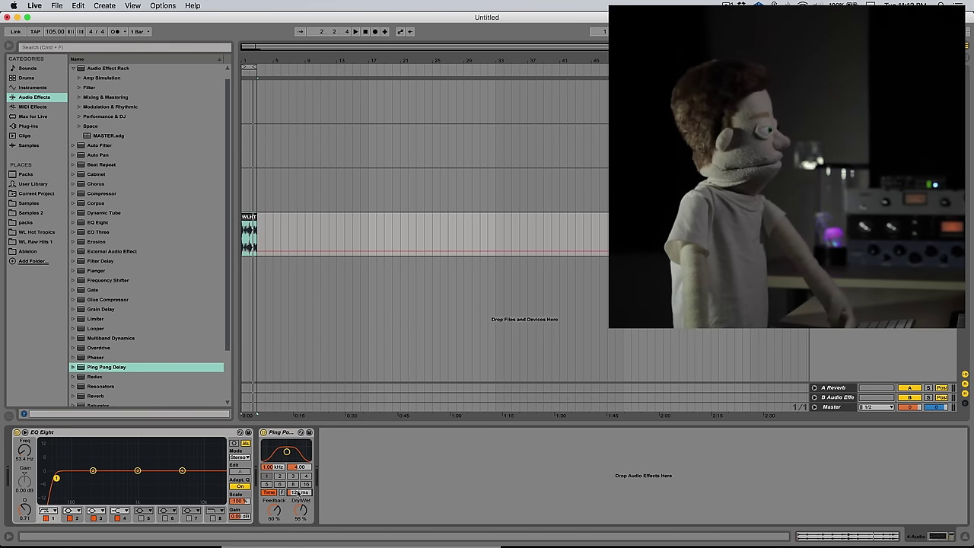
mouse_move(303, 504)
mouse_down()
mouse_move(303, 519)
mouse_move(305, 499)
mouse_up()
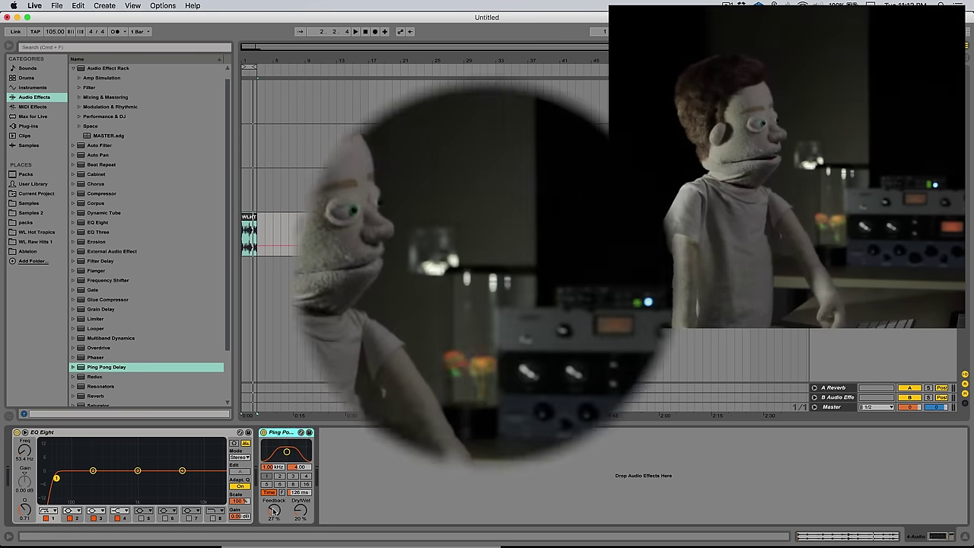